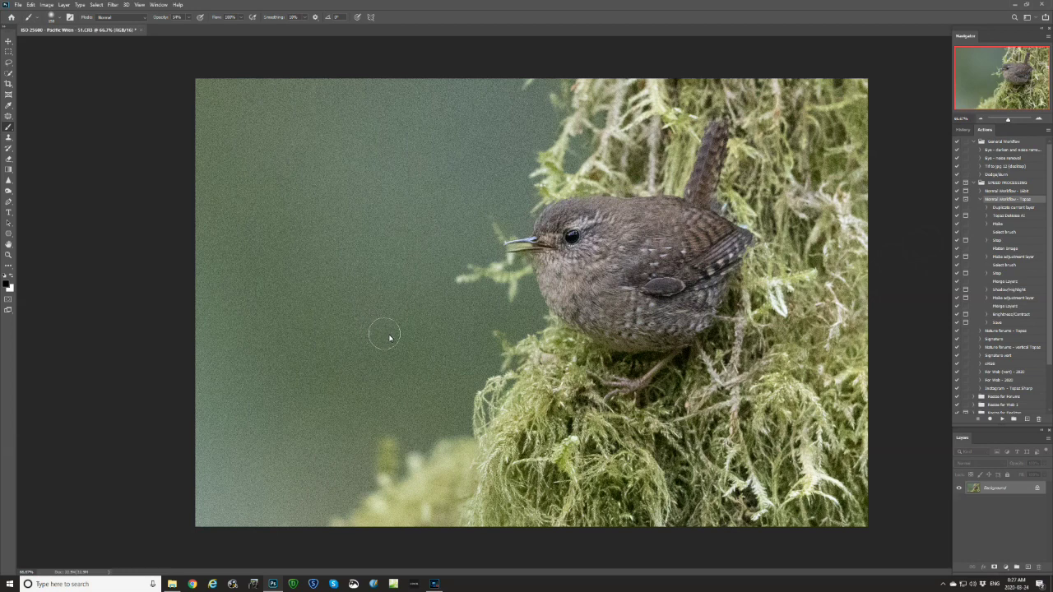
- Play the recorded Topaz denoise action to duplicate the wren layer and open DeNoise AI
left_click(1002, 420)
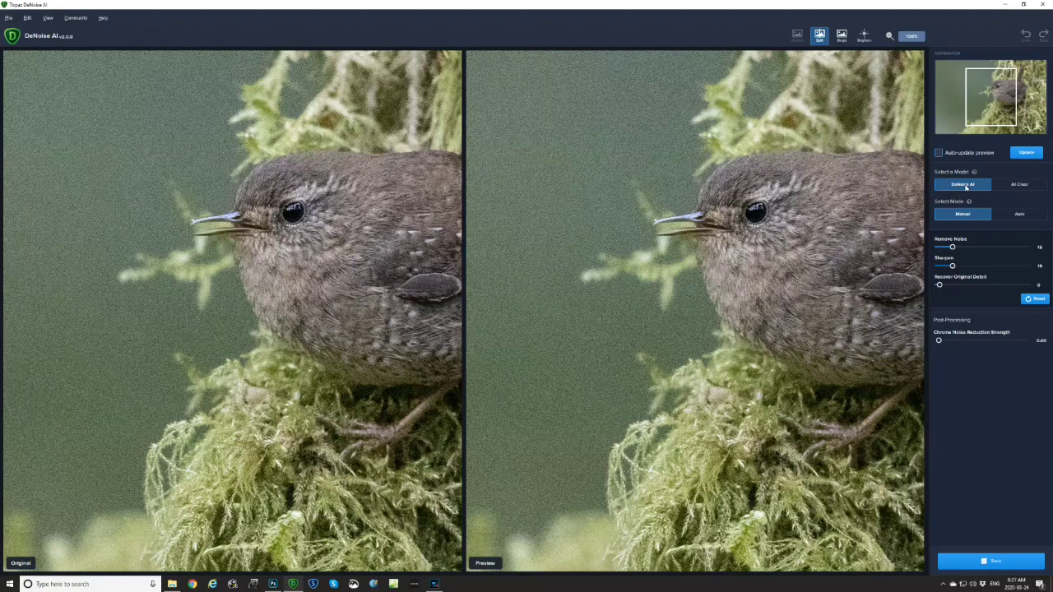
- Switch to the AI Clear model with High noise removal and update the preview
left_click(1012, 187)
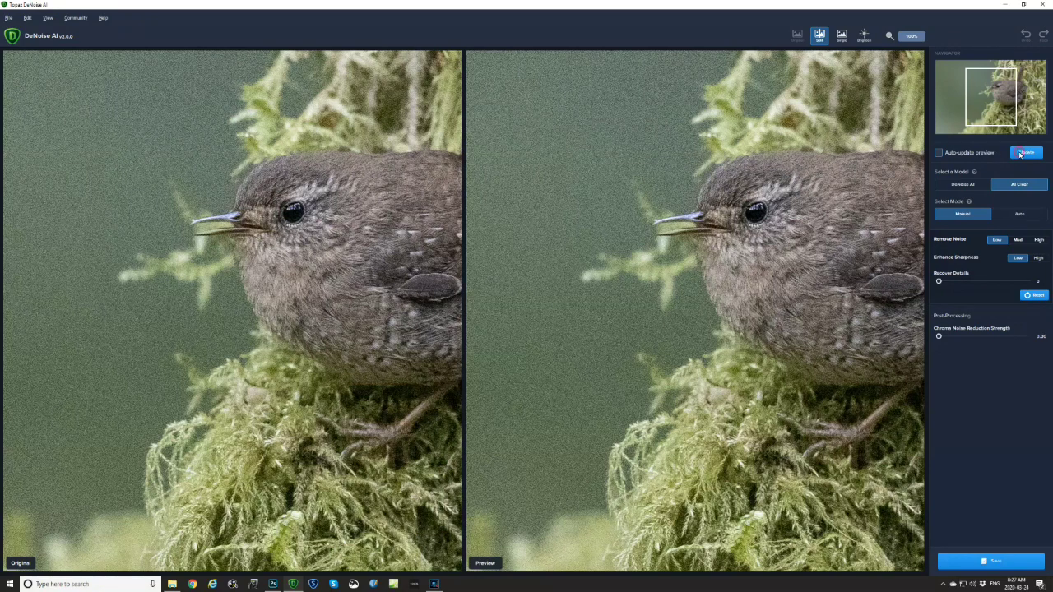
left_click(1020, 152)
left_click(1038, 239)
left_click(1029, 153)
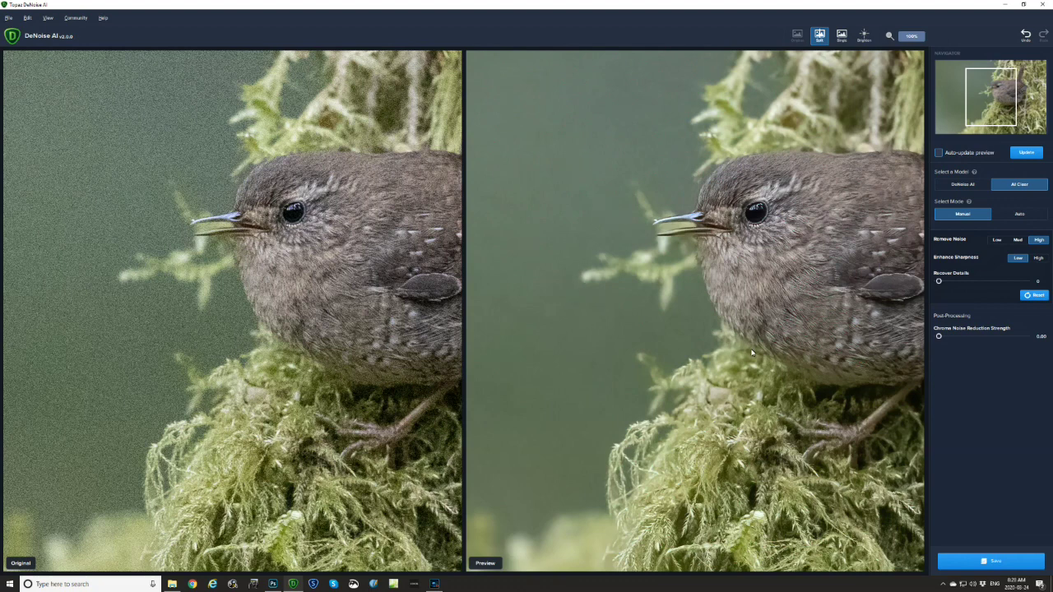
- Turn on chroma noise reduction at about 0.25 strength and apply the denoise
left_click(950, 335)
left_click_drag(950, 336, 964, 337)
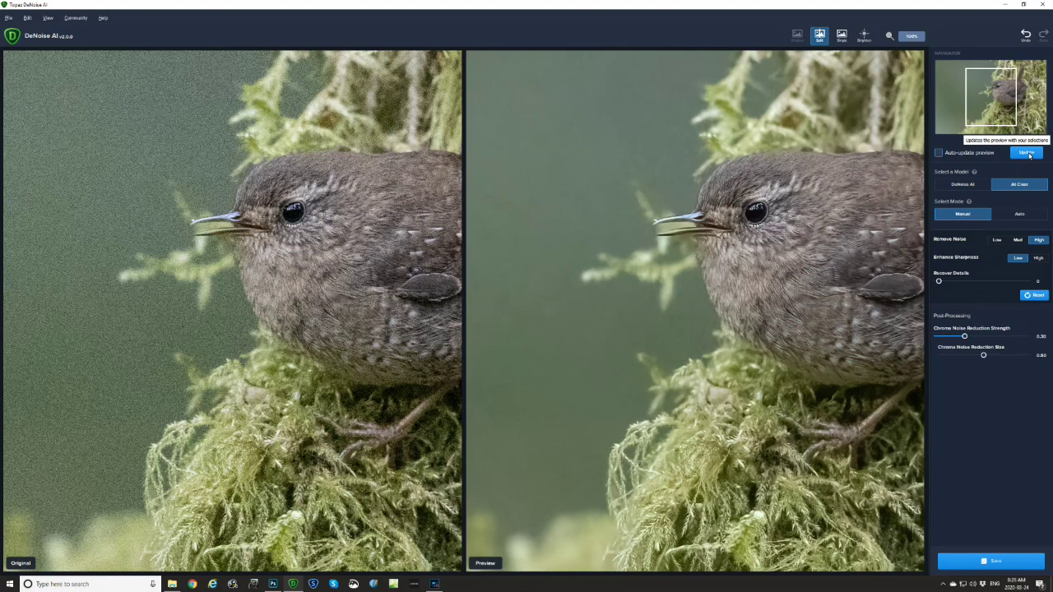
left_click(995, 559)
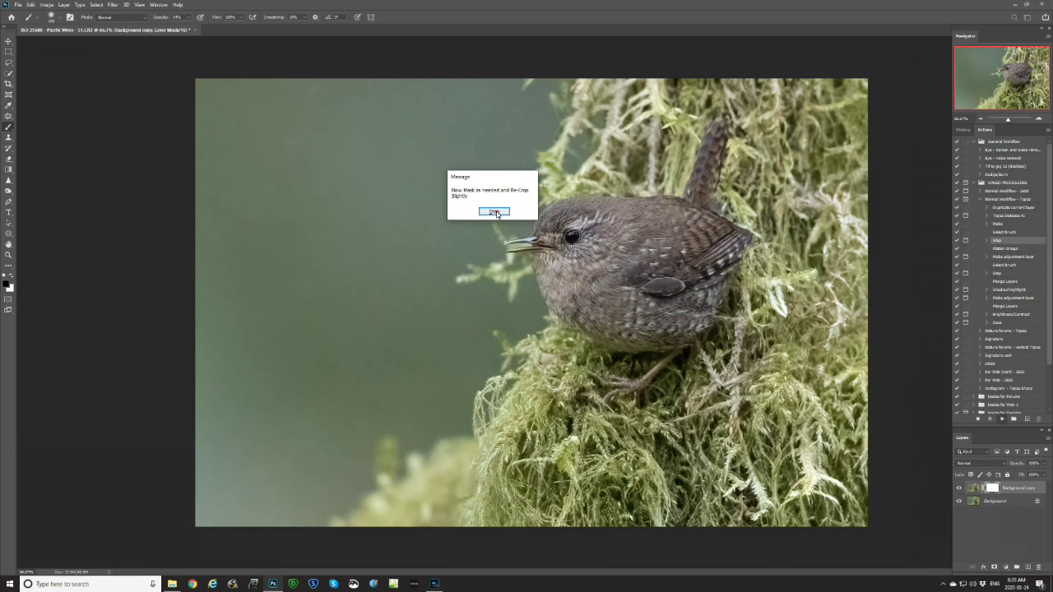
- Stop the action and flip the Background copy at 100% against the noisy original
left_click(494, 212)
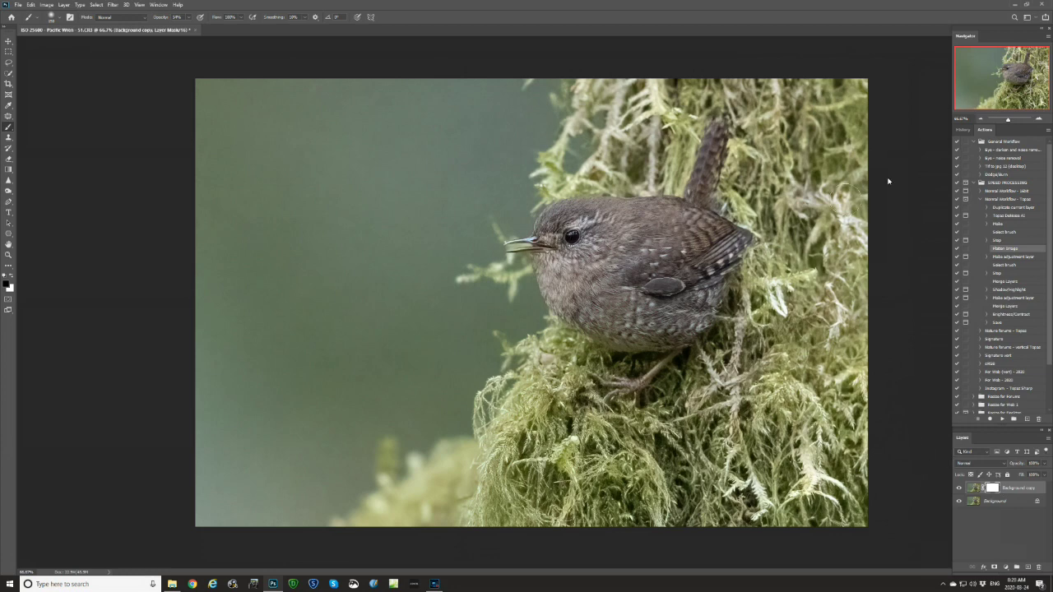
left_click(1039, 120)
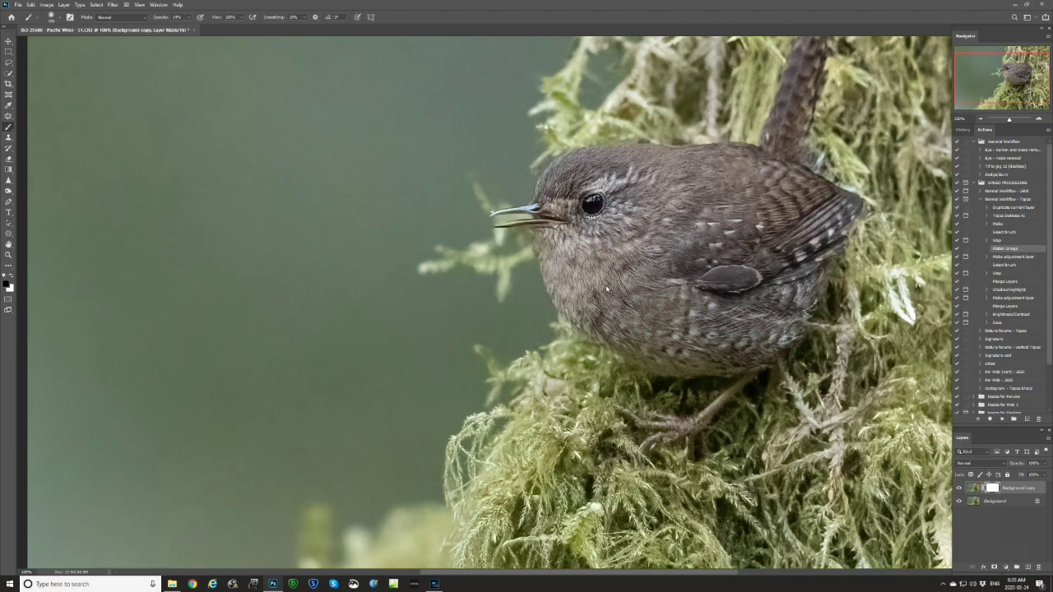
left_click(958, 488)
left_click(958, 489)
left_click(958, 488)
left_click(958, 488)
left_click(958, 488)
left_click(958, 489)
left_click(958, 489)
left_click(958, 488)
- Show the denoised layer again, zoom back out and resume the workflow action
left_click(958, 488)
scroll(646, 303, "down", 2)
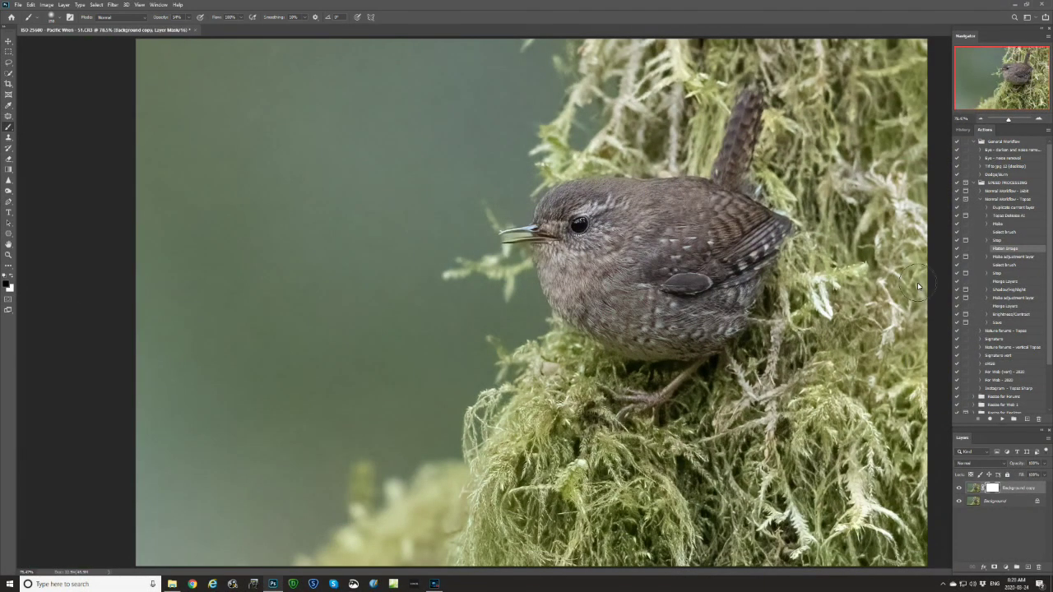
left_click(1003, 420)
- Add a Levels layer with white point 249, midtones 0.95 and black point 4
left_click(720, 119)
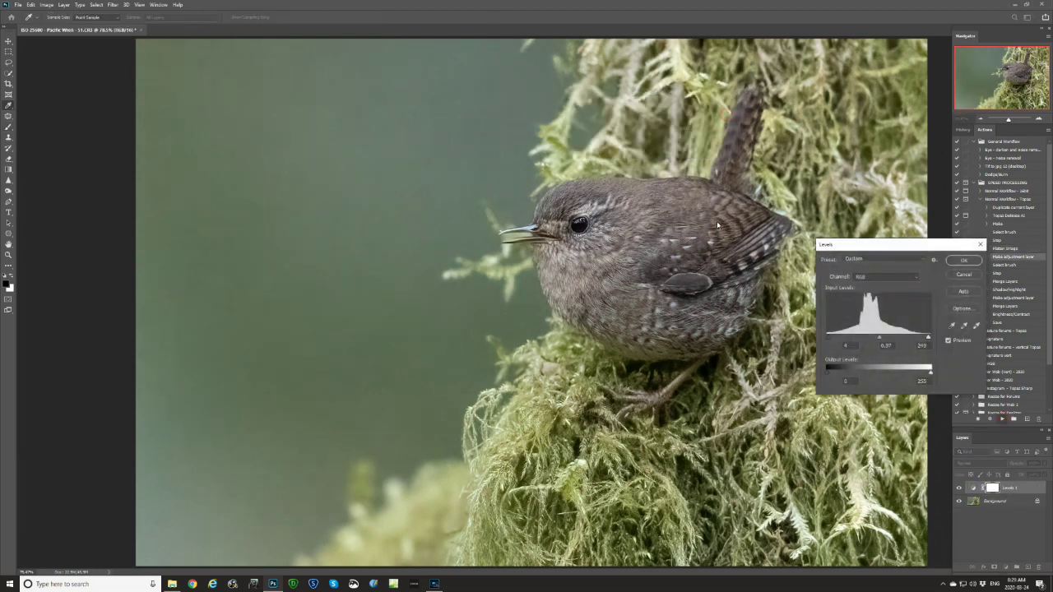
left_click_drag(928, 337, 927, 339)
left_click(888, 346)
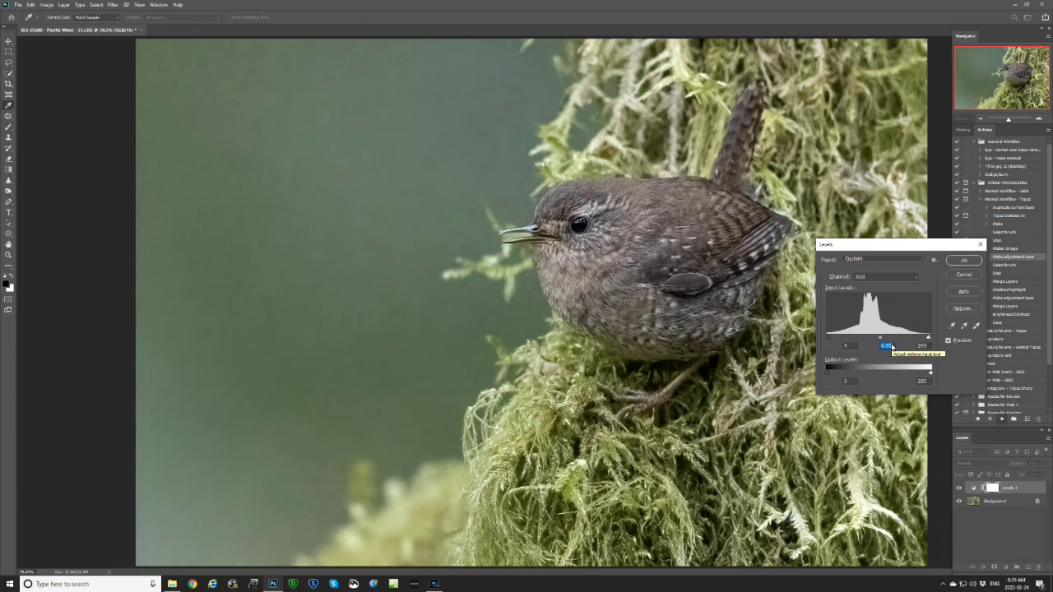
left_click(851, 349)
left_click(963, 259)
- Continue past the masking reminder and set the Shadows/Highlights highlights Amount to 20
left_click(493, 211)
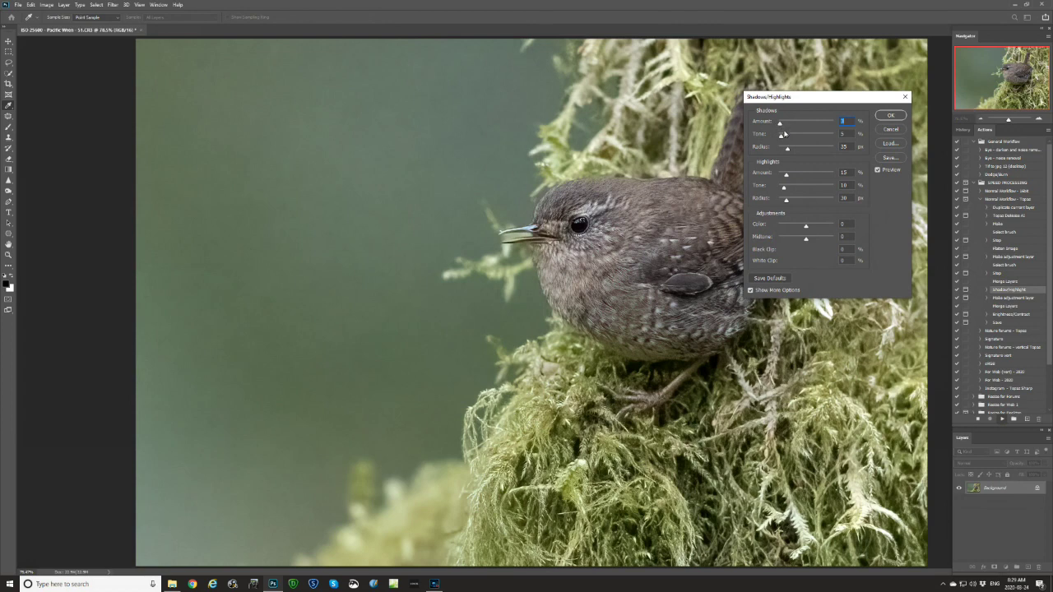
left_click_drag(785, 174, 789, 174)
left_click(887, 116)
- Add a Hue/Saturation layer, raising the bird's Reds saturation to +25 with the targeted hand
left_click(723, 124)
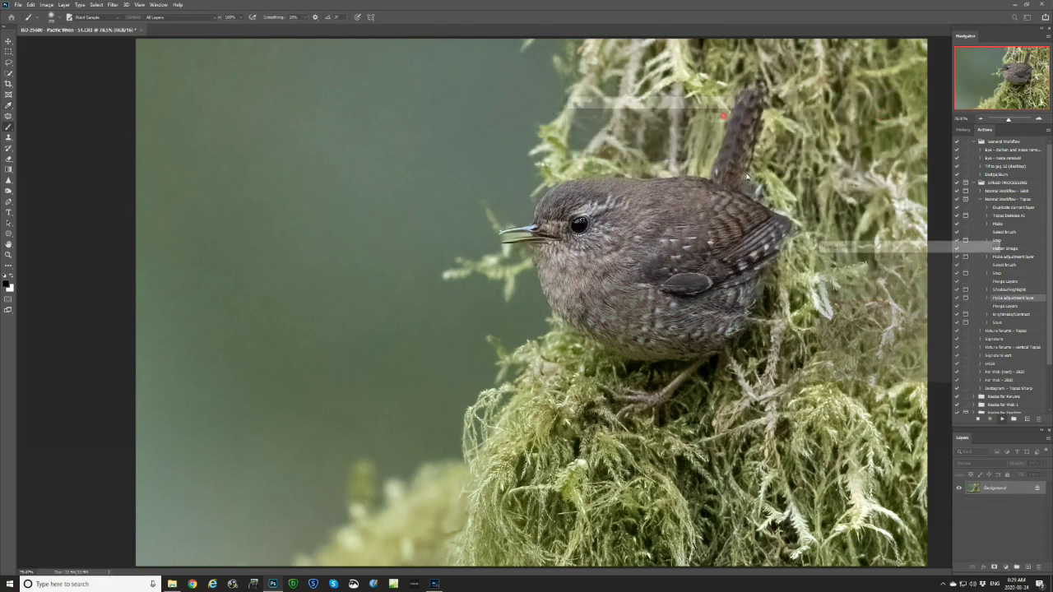
left_click(919, 312)
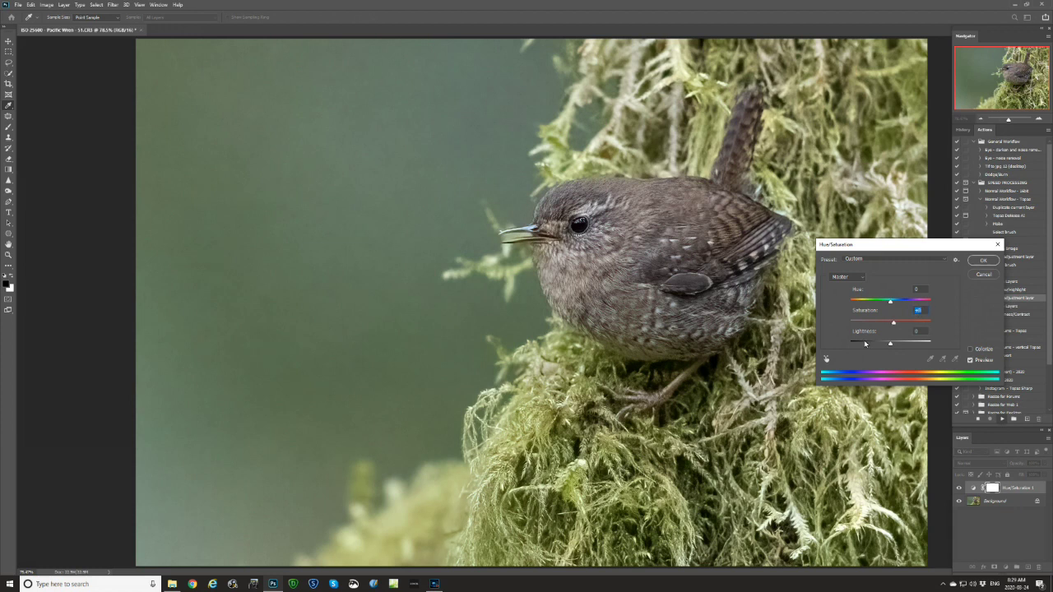
left_click(826, 359)
left_click_drag(724, 230, 900, 327)
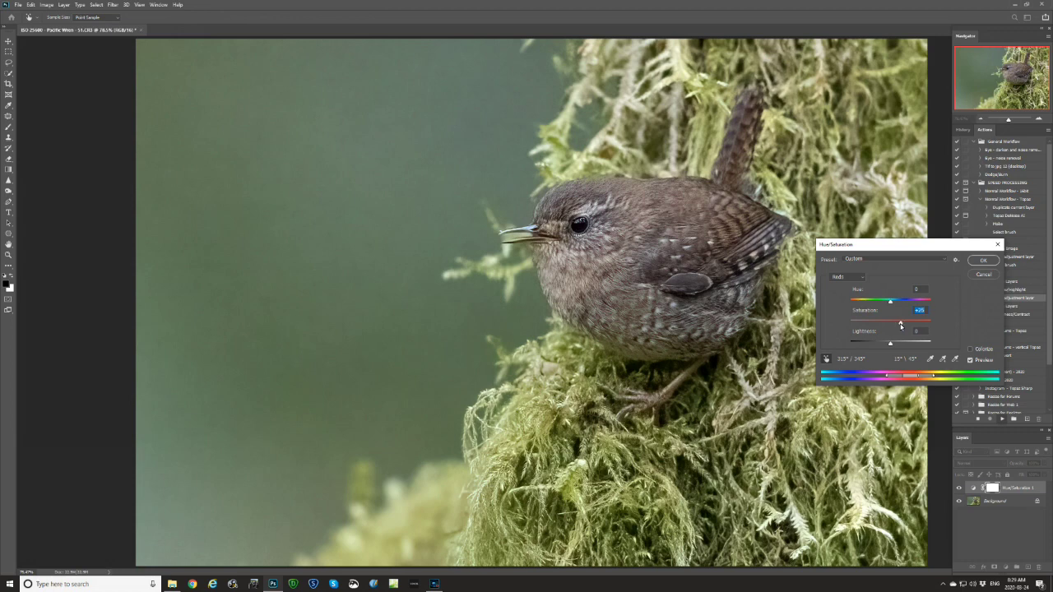
left_click(982, 260)
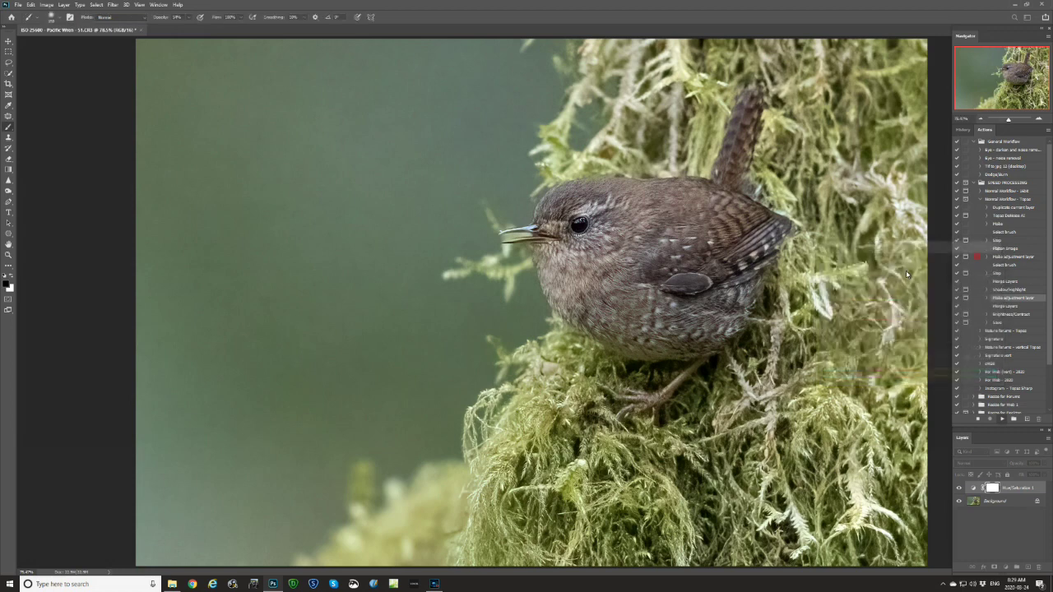
- Apply a slight Brightness/Contrast contrast boost with Preview turned on
left_click(872, 246)
left_click(855, 215)
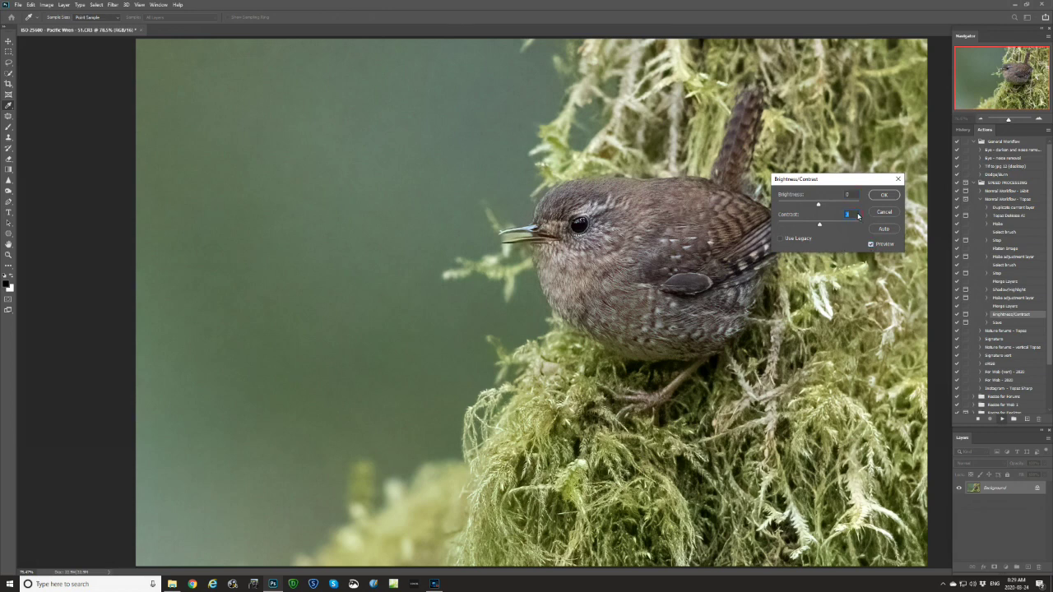
left_click(882, 196)
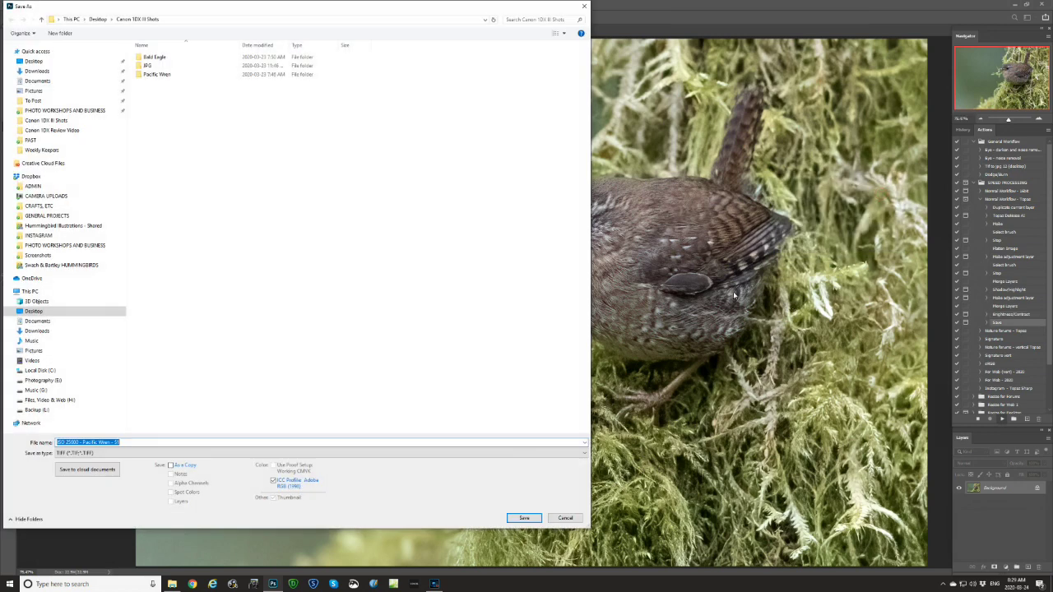
- Save the image to the Desktop as 'ISO 25600 - Pacific Wren - 51.tif'
left_click(33, 60)
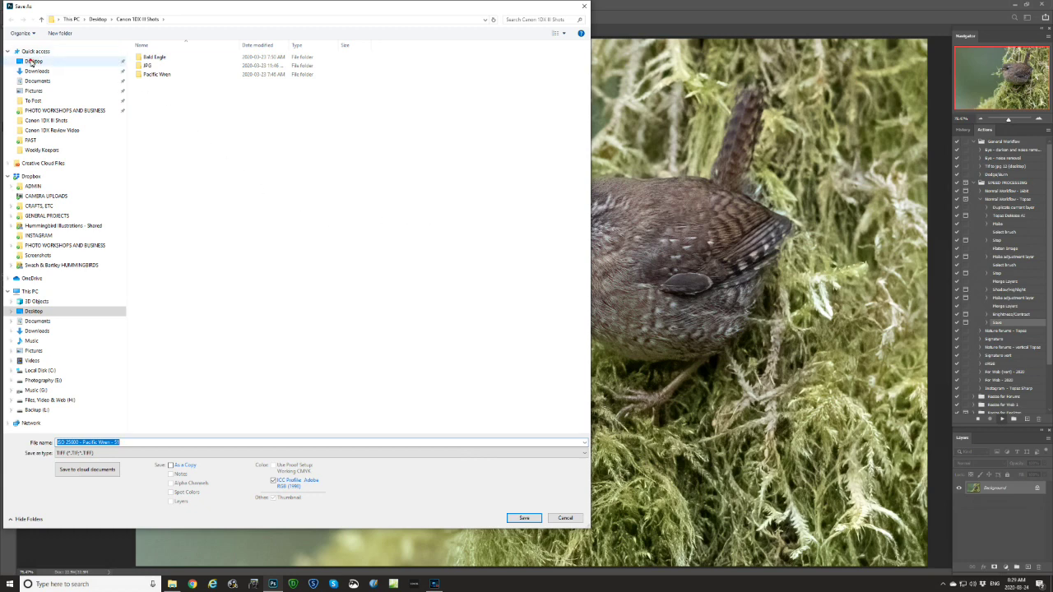
left_click(524, 518)
left_click(625, 159)
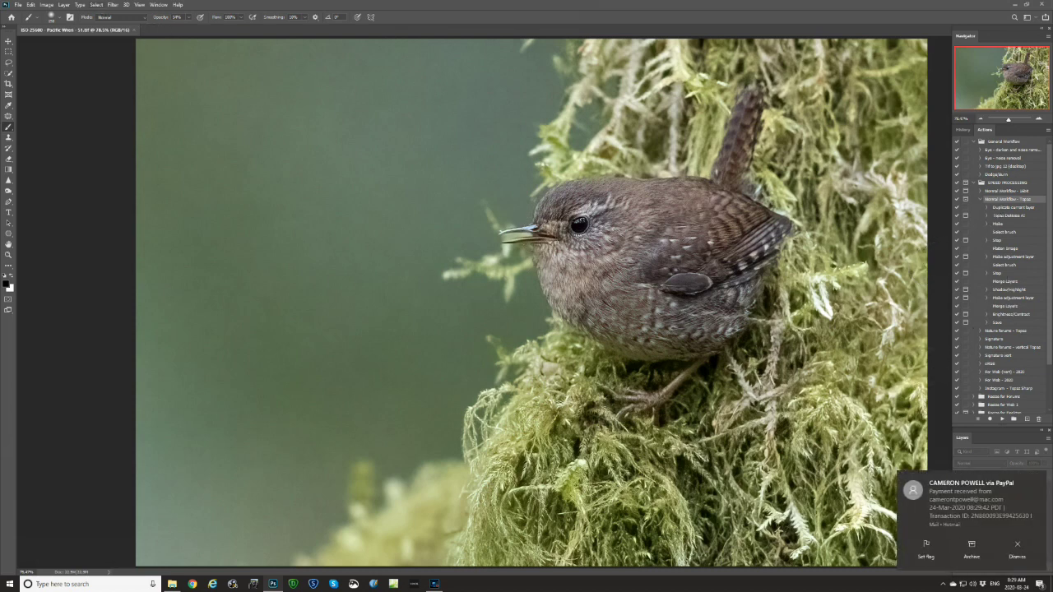
- Close the notification, duplicate Background and run Filter > Topaz Labs > Topaz DeNoise AI on it
left_click(1038, 478)
left_click_drag(1020, 488, 1026, 567)
left_click(111, 6)
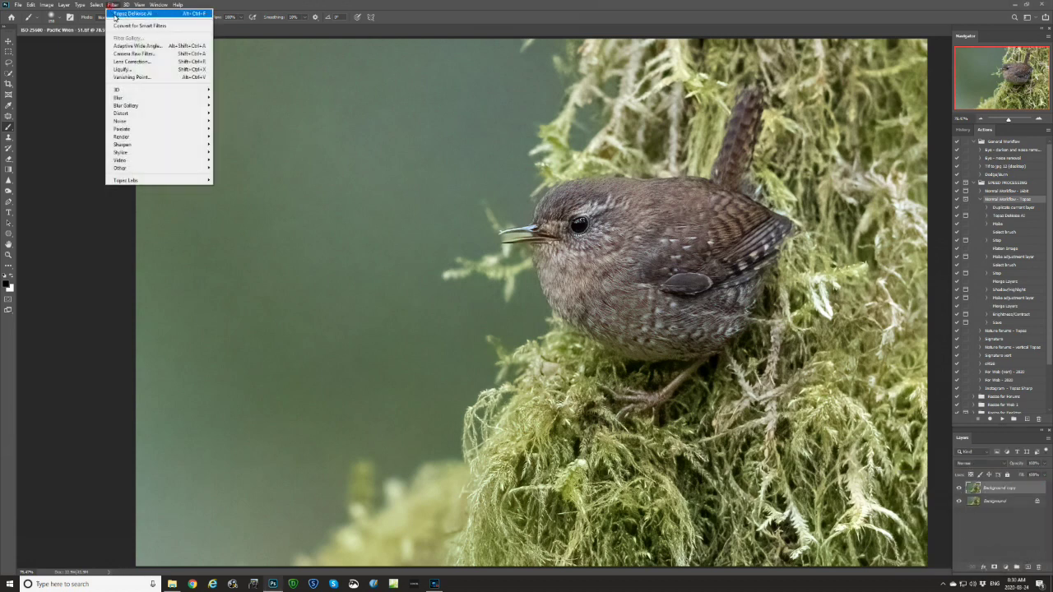
mouse_move(140, 181)
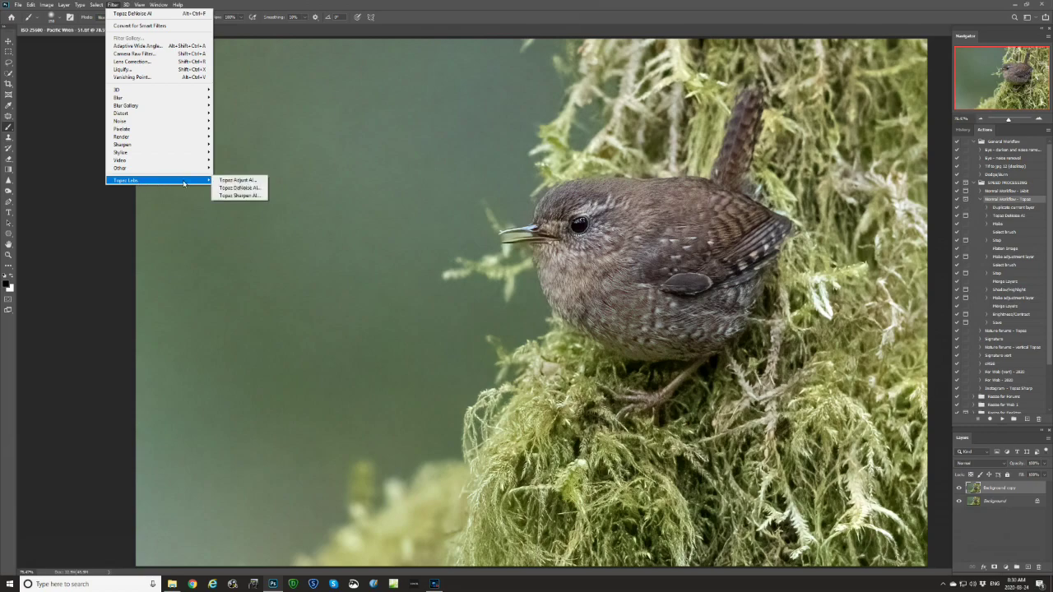
left_click(239, 188)
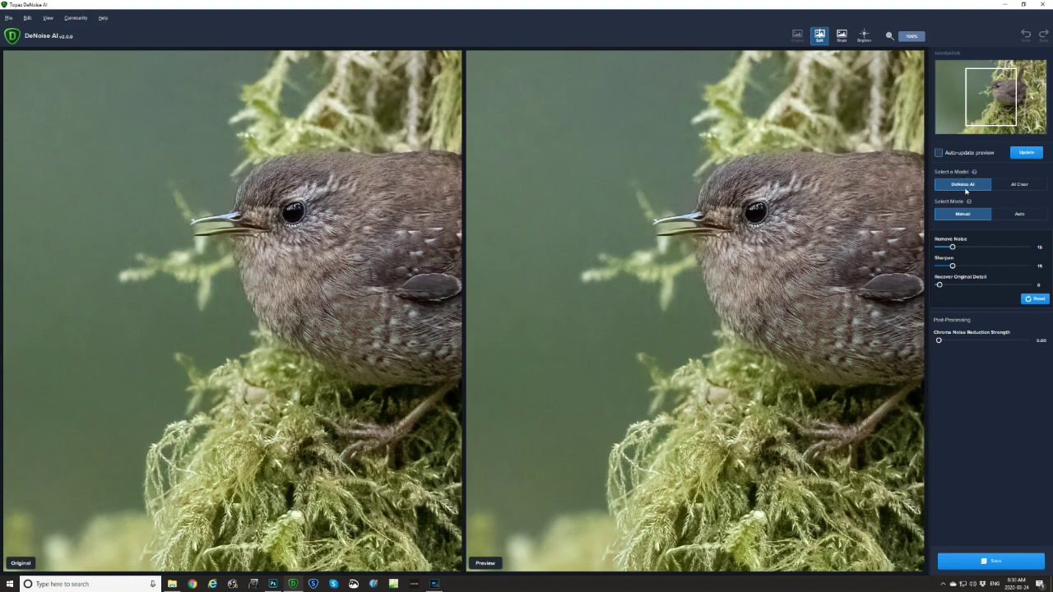
- Update the DeNoise AI preview at Remove Noise 15, Sharpen 15 and apply it
left_click(1026, 154)
left_click(986, 562)
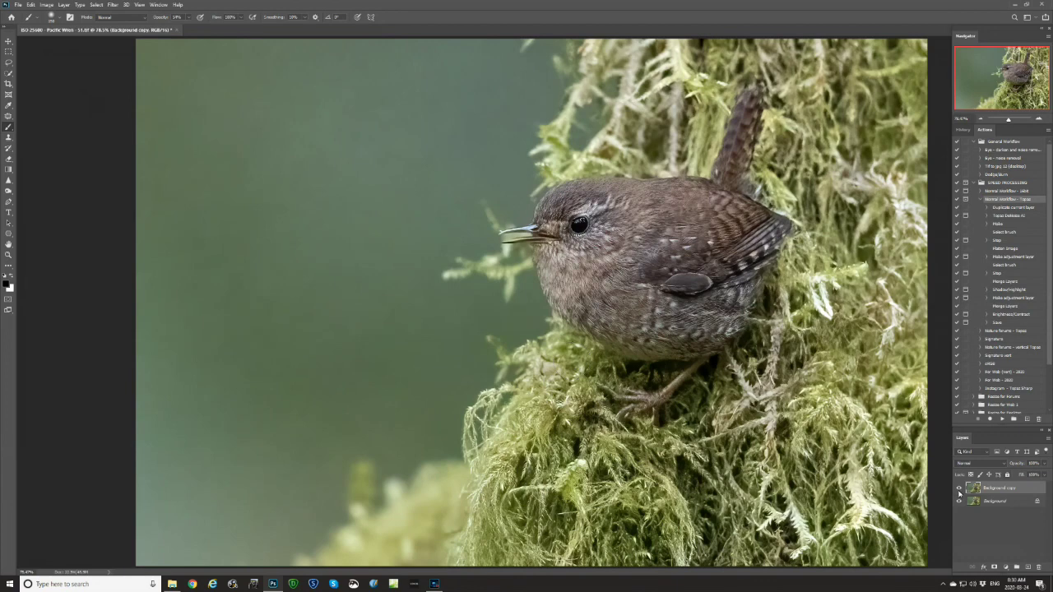
- Toggle the Background copy's visibility repeatedly to compare it with the original
left_click(958, 490)
left_click(958, 489)
left_click(958, 489)
left_click(958, 490)
left_click(958, 489)
left_click(958, 489)
left_click(958, 489)
left_click(958, 489)
- Add a white layer mask to the copy and brush the mask over the bird's chest
left_click(993, 567)
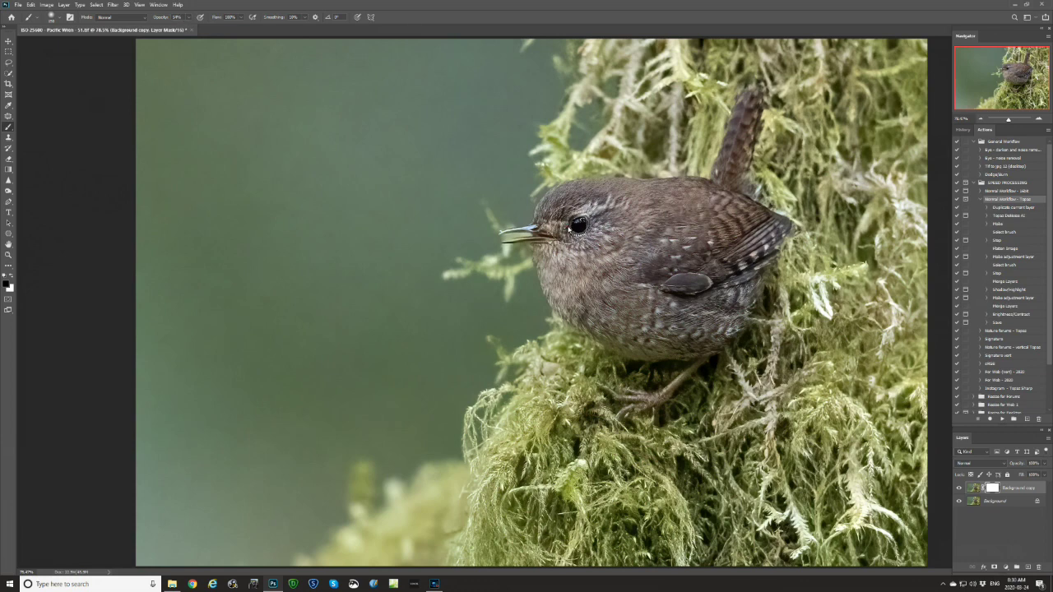
left_click(585, 210)
mouse_move(574, 240)
left_mouse_down()
mouse_move(573, 264)
mouse_move(608, 283)
mouse_move(649, 271)
mouse_move(648, 231)
mouse_move(577, 204)
mouse_move(549, 232)
mouse_move(570, 291)
mouse_move(668, 329)
mouse_move(703, 311)
mouse_move(638, 296)
mouse_move(734, 245)
mouse_move(708, 213)
mouse_move(660, 208)
mouse_move(711, 299)
left_mouse_up()
- Show the mask overlay, swap colours and paint over the wren's back, wing and belly
key("backslash")
key("x")
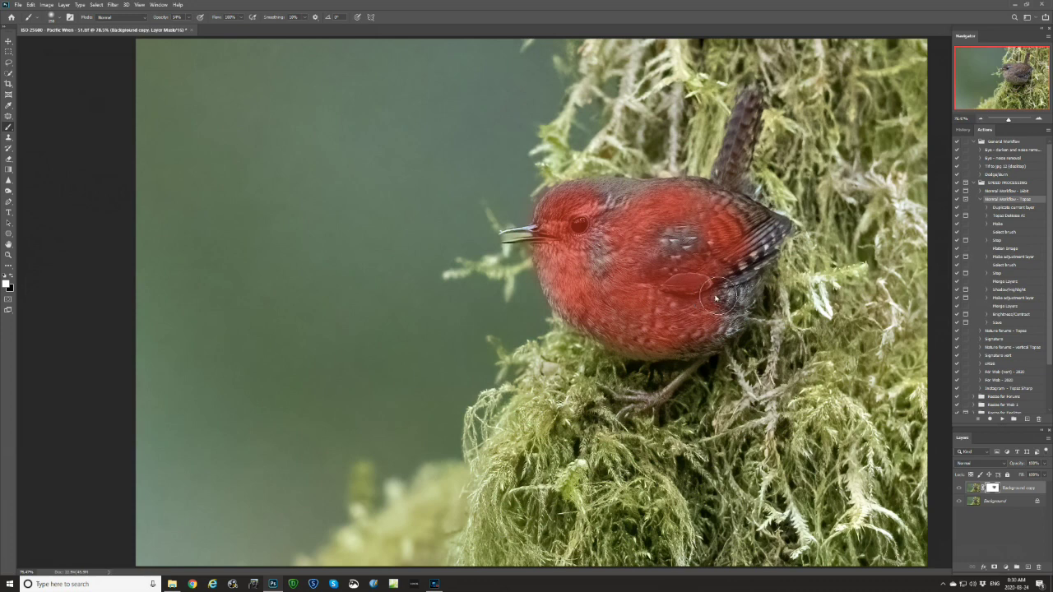
mouse_move(685, 244)
left_mouse_down()
mouse_move(683, 234)
mouse_move(632, 272)
mouse_move(608, 246)
left_mouse_up()
mouse_move(638, 205)
left_mouse_down()
mouse_move(712, 230)
mouse_move(739, 268)
mouse_move(708, 327)
left_mouse_up()
left_click_drag(736, 287, 766, 249)
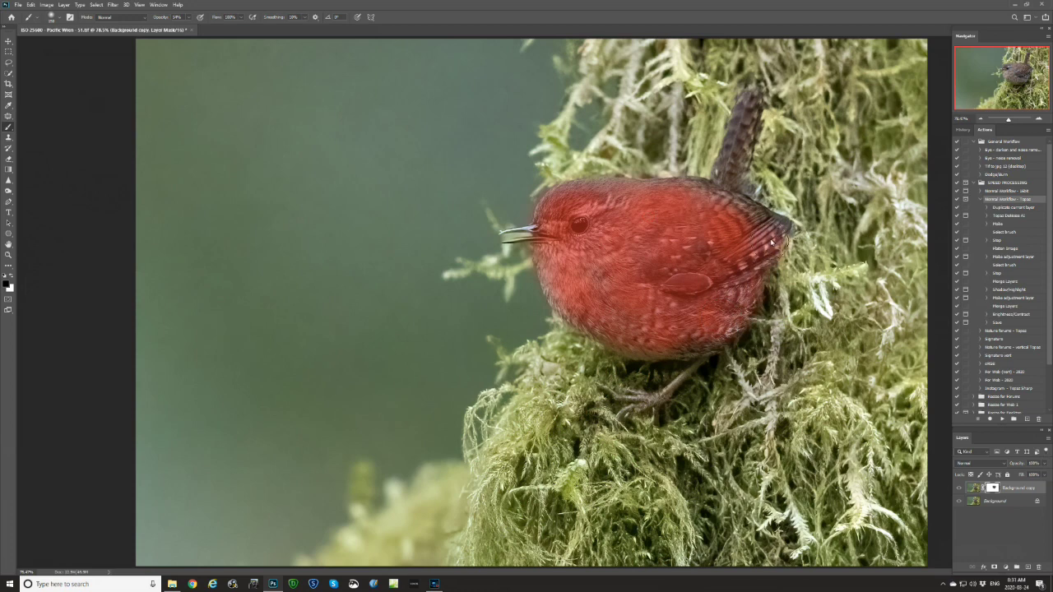
mouse_move(671, 197)
left_mouse_down()
mouse_move(592, 206)
mouse_move(600, 198)
mouse_move(583, 320)
mouse_move(591, 342)
mouse_move(520, 449)
mouse_move(506, 512)
mouse_move(531, 452)
mouse_move(557, 461)
mouse_move(617, 434)
mouse_move(694, 468)
mouse_move(544, 403)
mouse_move(598, 409)
mouse_move(545, 511)
mouse_move(517, 539)
mouse_move(643, 485)
mouse_move(698, 520)
mouse_move(705, 496)
mouse_move(742, 469)
mouse_move(795, 513)
mouse_move(856, 503)
mouse_move(870, 456)
mouse_move(827, 400)
mouse_move(815, 304)
mouse_move(849, 326)
left_mouse_up()
- Hide the overlay, compare the masked copy with the original, then merge the layers
key("backslash")
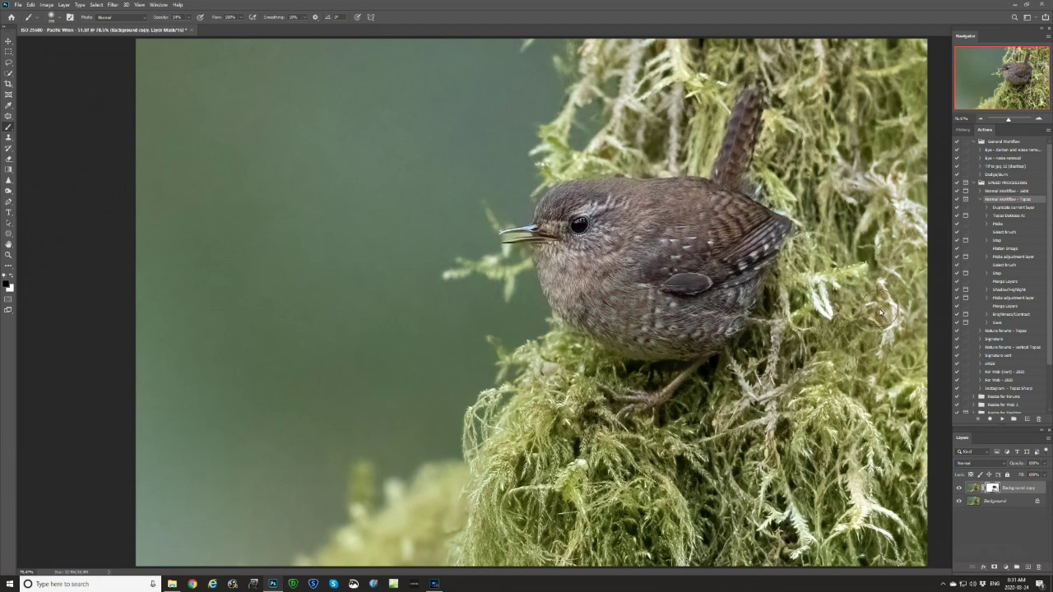
left_click(958, 489)
left_click(958, 488)
left_click(958, 490)
left_click(958, 489)
key("ctrl+e")
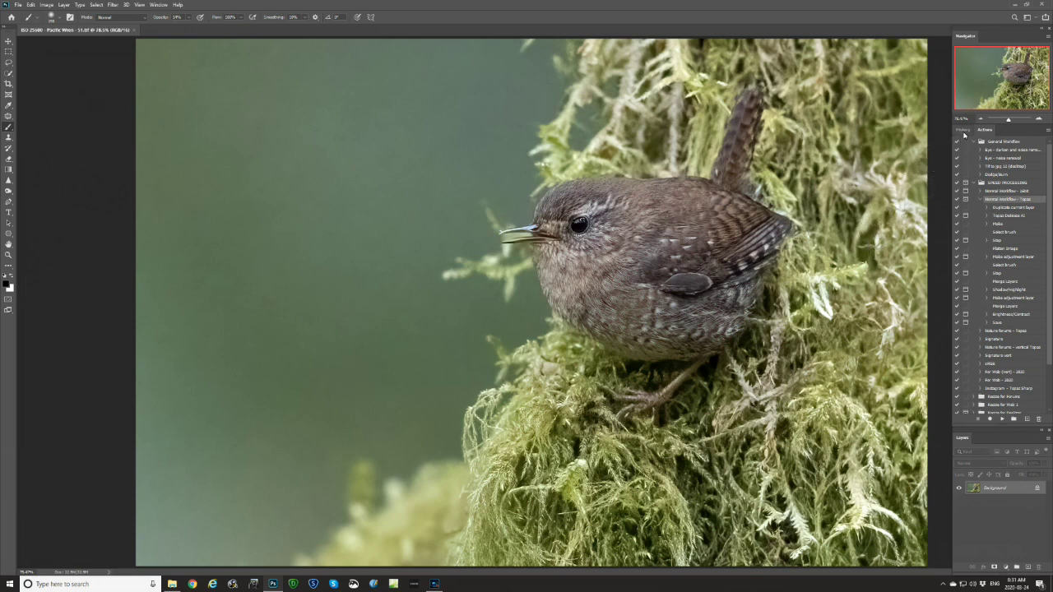
- Open History, view the original snapshot, then return to the final Merge Visible state
left_click(962, 130)
scroll(987, 147, "up", 10)
left_click(987, 145)
scroll(996, 239, "down", 10)
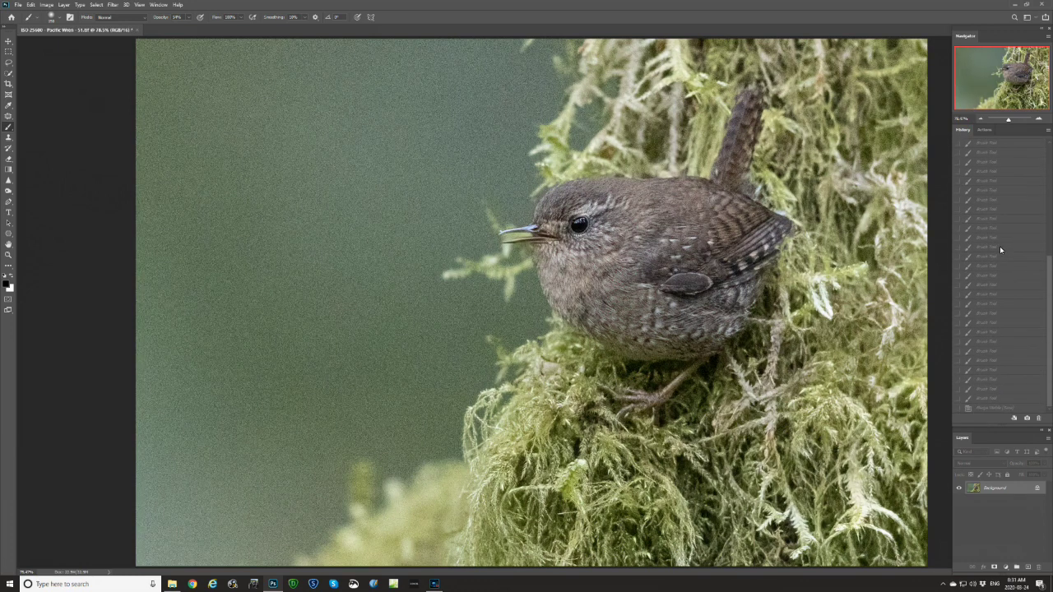
left_click(991, 409)
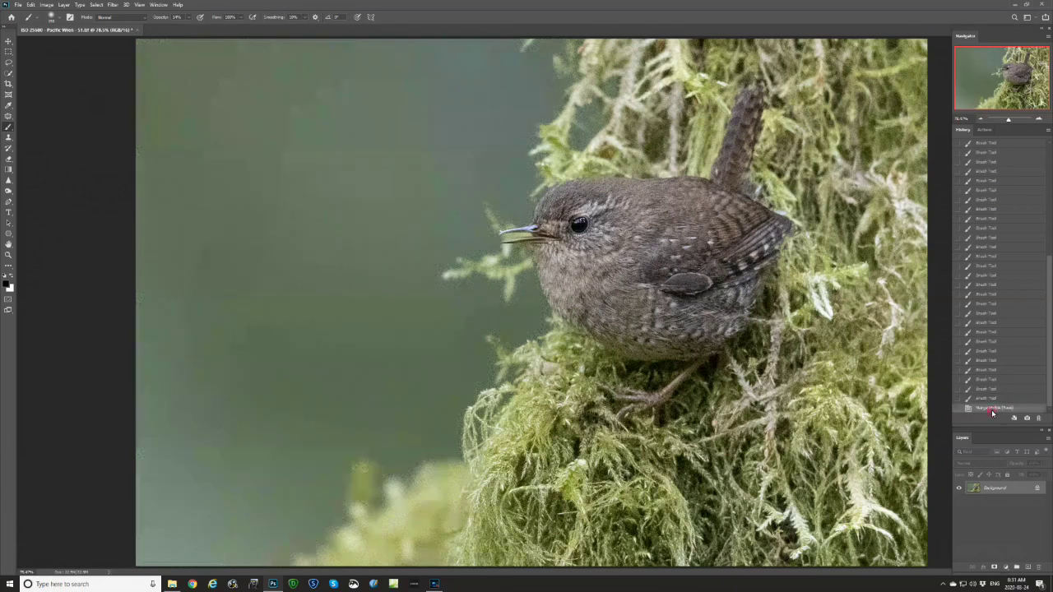